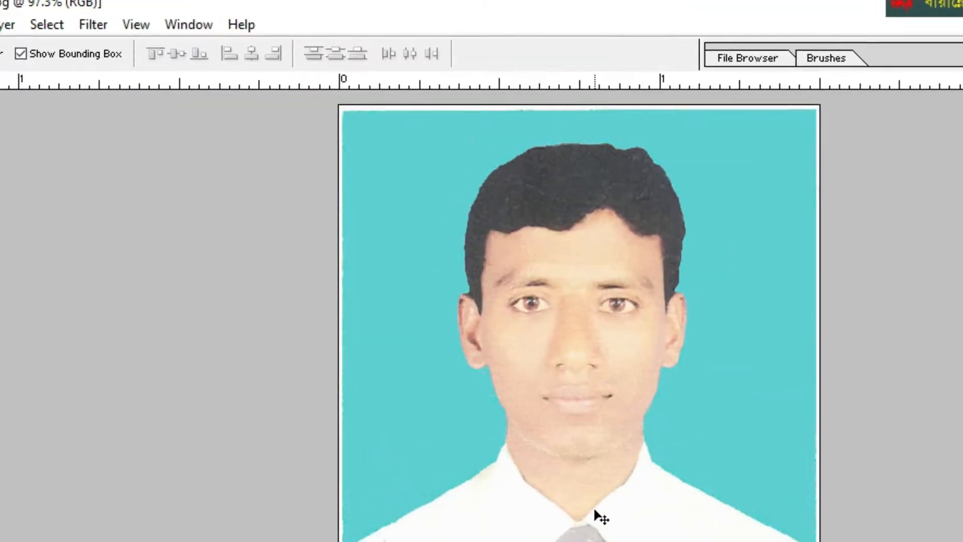
Start the Resize Image wizard on the open portrait 21.jpg.
scroll(595, 510, up, 1)
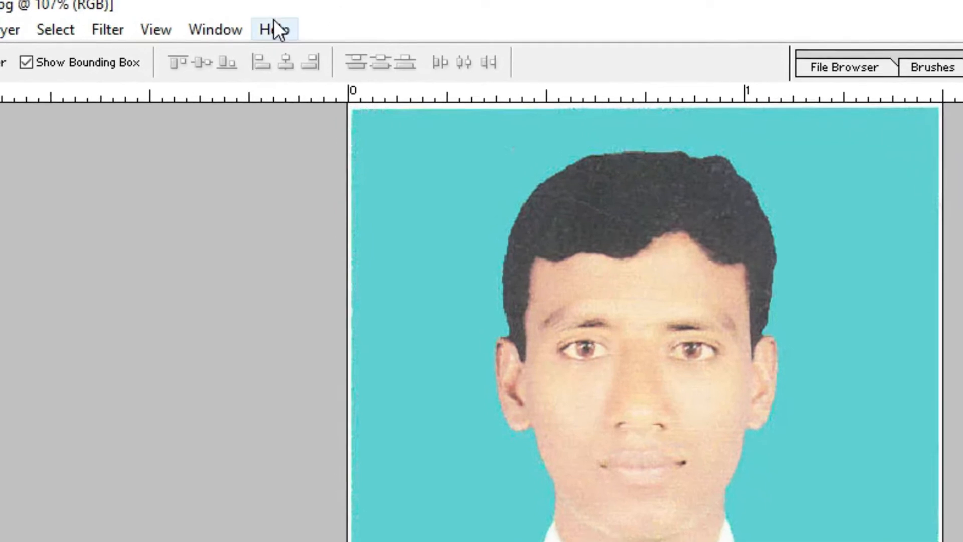
click(275, 29)
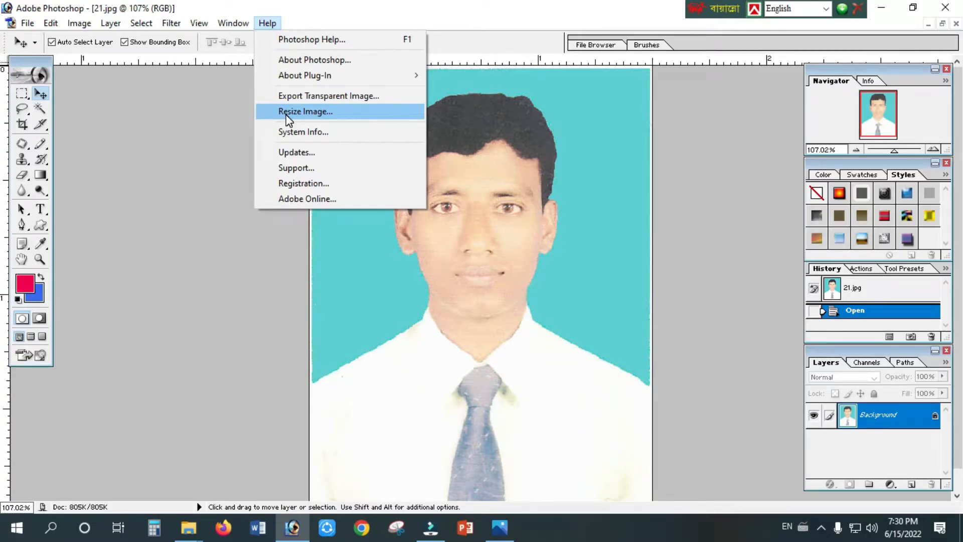
click(286, 115)
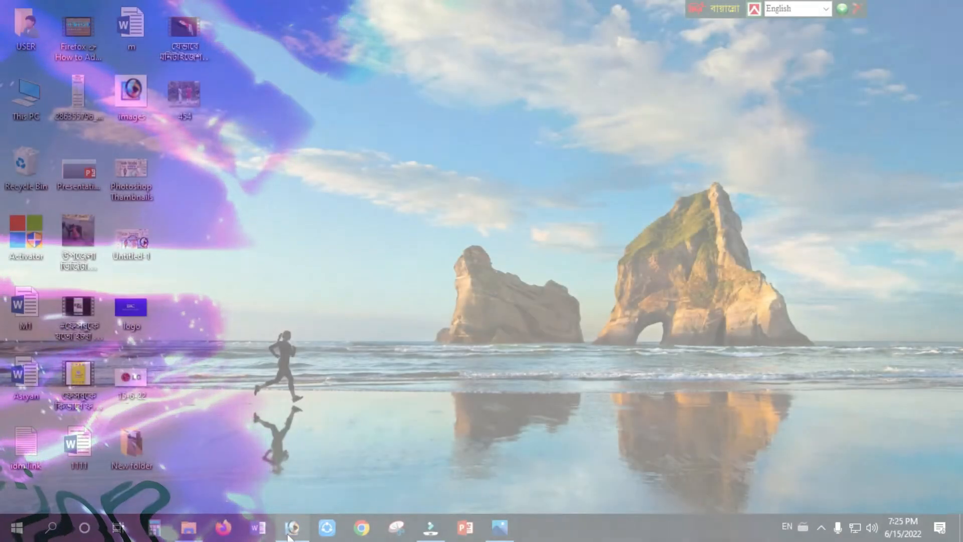
Switch to Adobe Photoshop and browse for a file to open in the edit Photo folder on drive G.
mouse_move(289, 536)
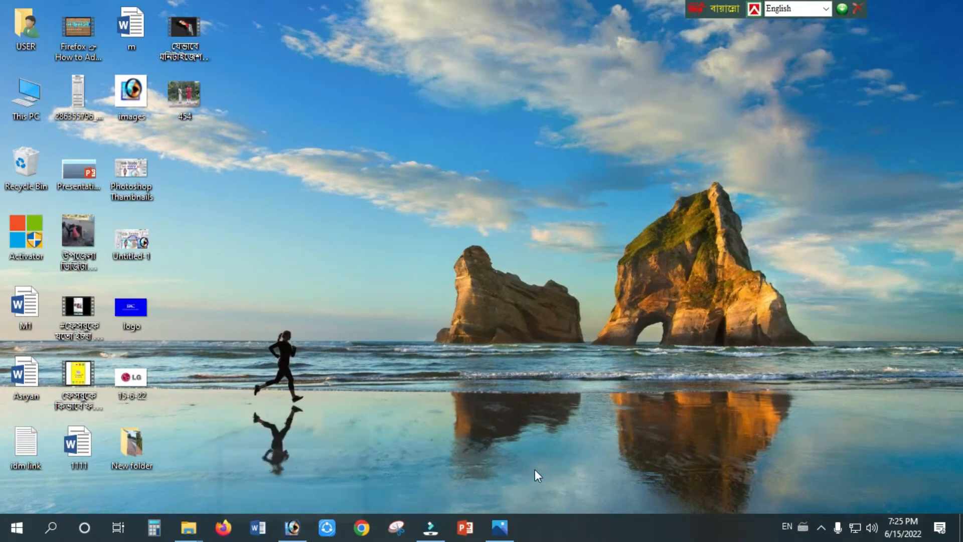
click(292, 529)
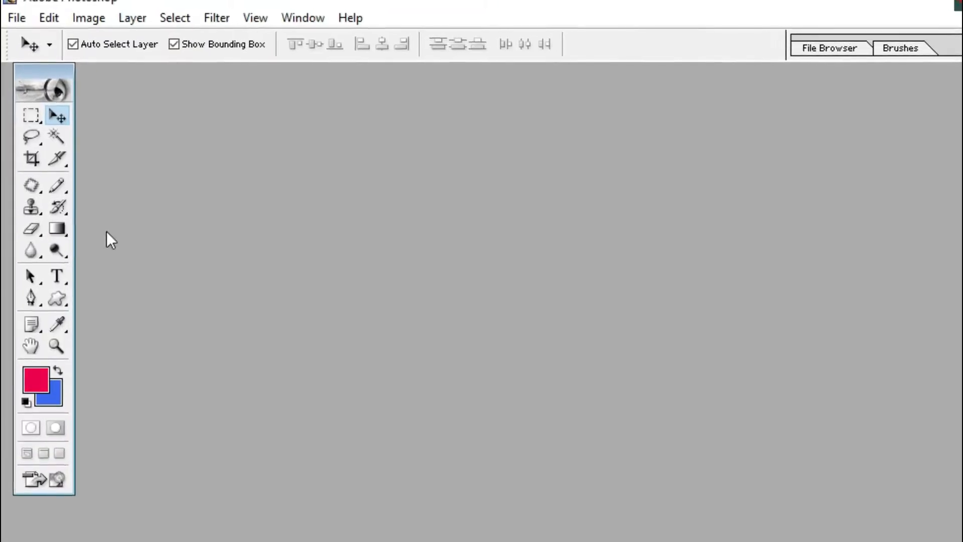
click(18, 22)
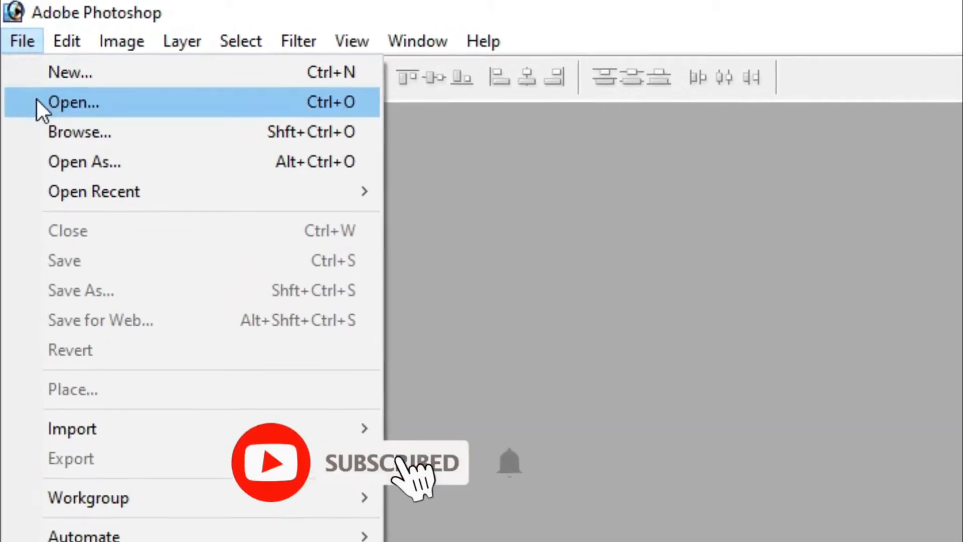
click(33, 89)
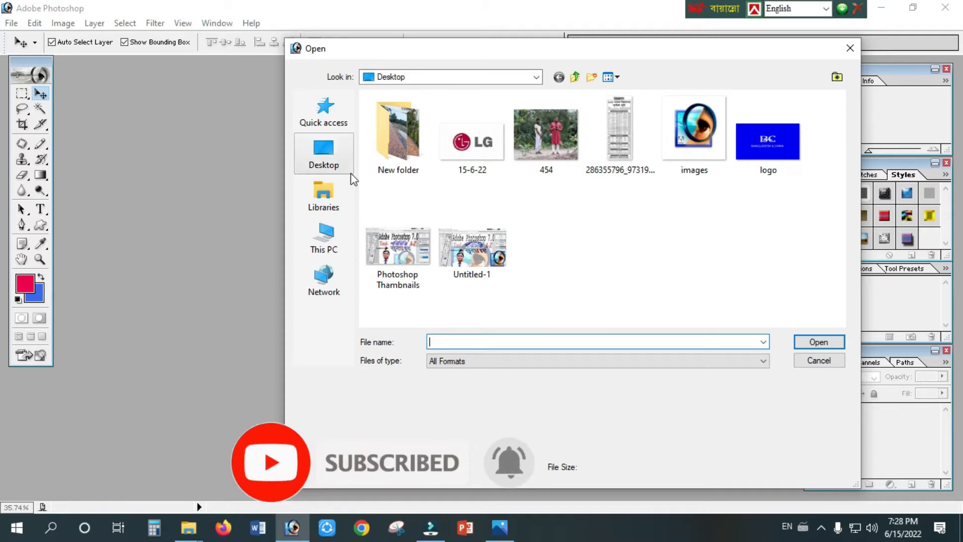
click(322, 242)
double_click(607, 298)
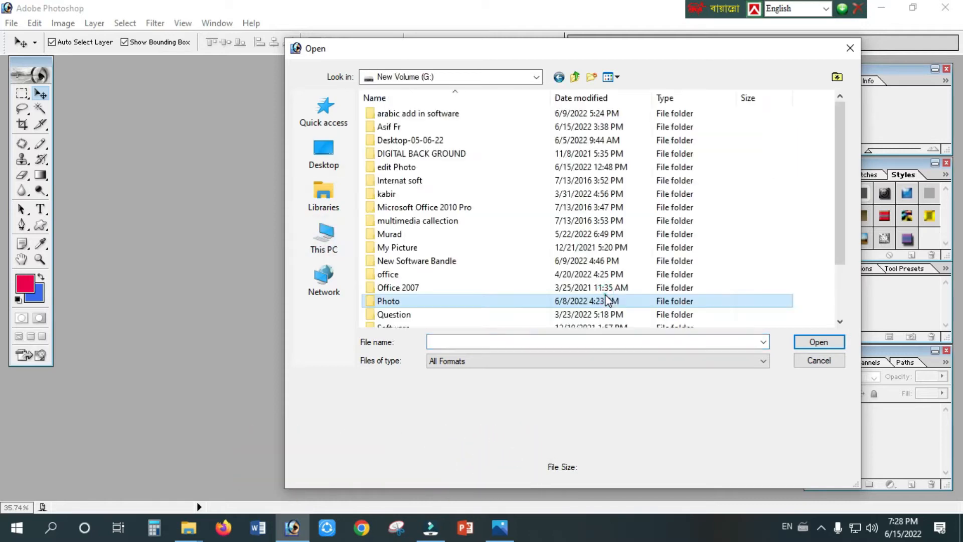
double_click(399, 168)
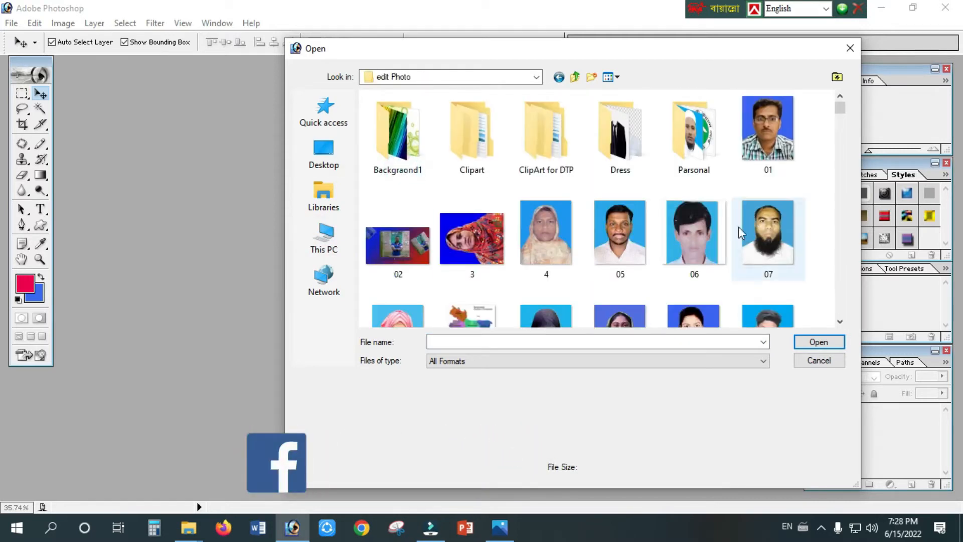
Select the portraits 21.jpg and 181.jpg in the edit Photo folder and open both.
click(639, 276)
scroll(640, 277, down, 6)
scroll(637, 278, up, 2)
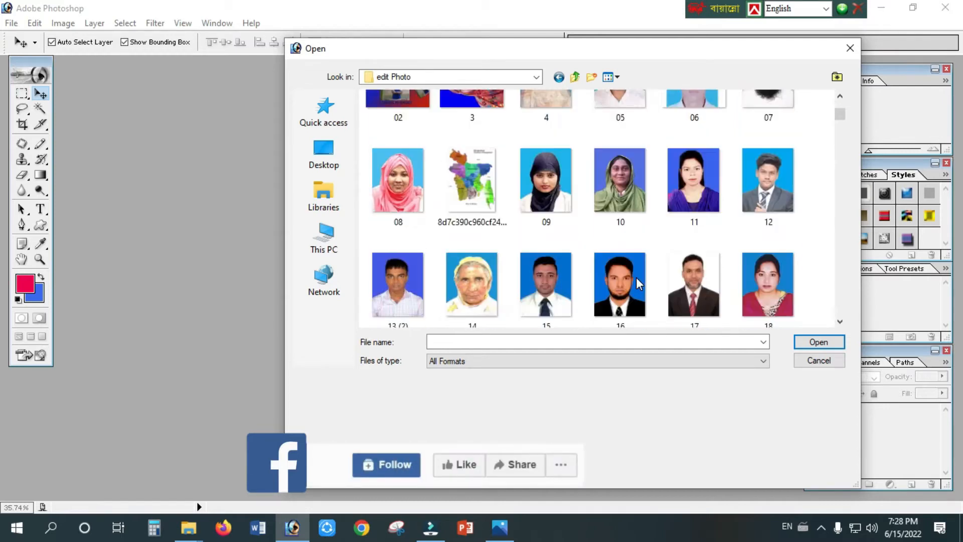
scroll(636, 278, down, 2)
scroll(638, 285, up, 1)
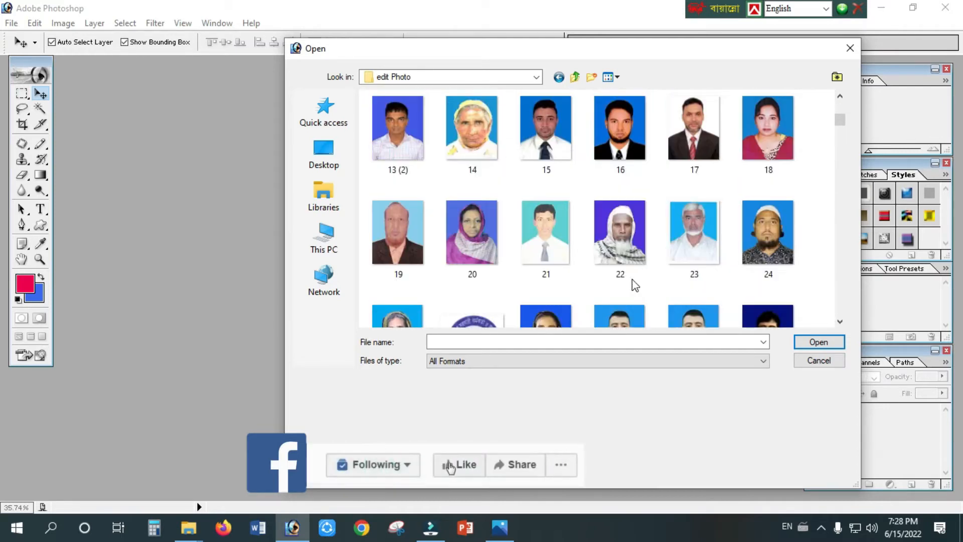
scroll(606, 311, down, 3)
ctrl+click(480, 300)
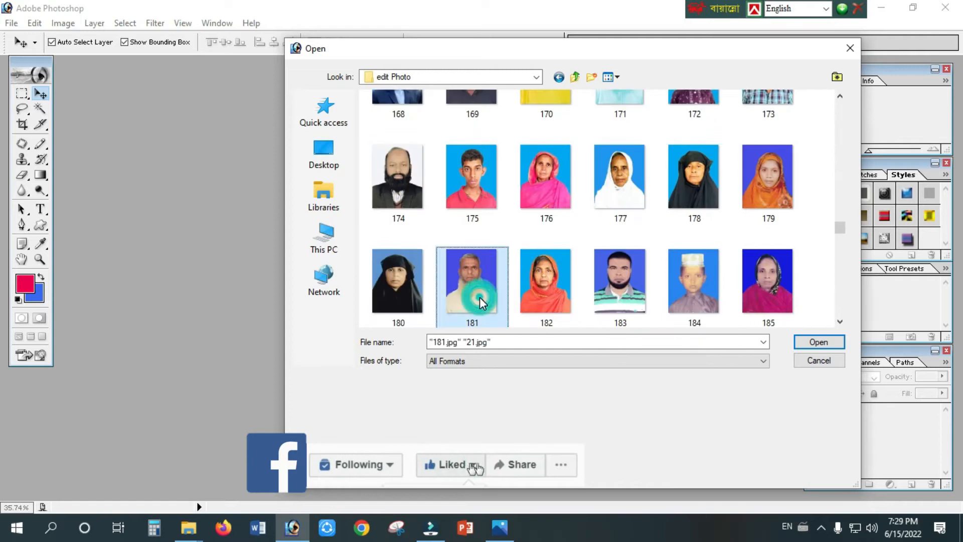
click(818, 342)
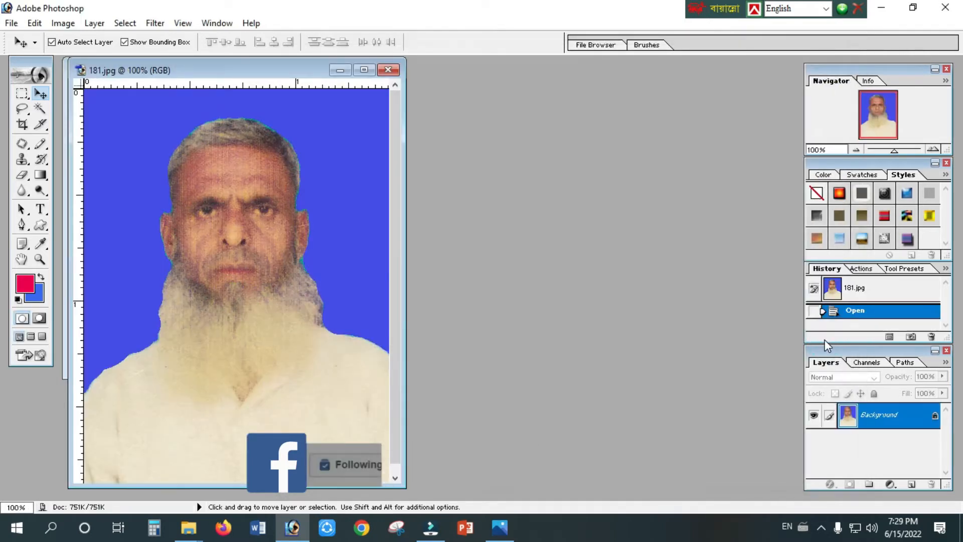
Move the 181.jpg window away from 21.jpg and maximize the 21.jpg window.
drag(312, 74, 596, 95)
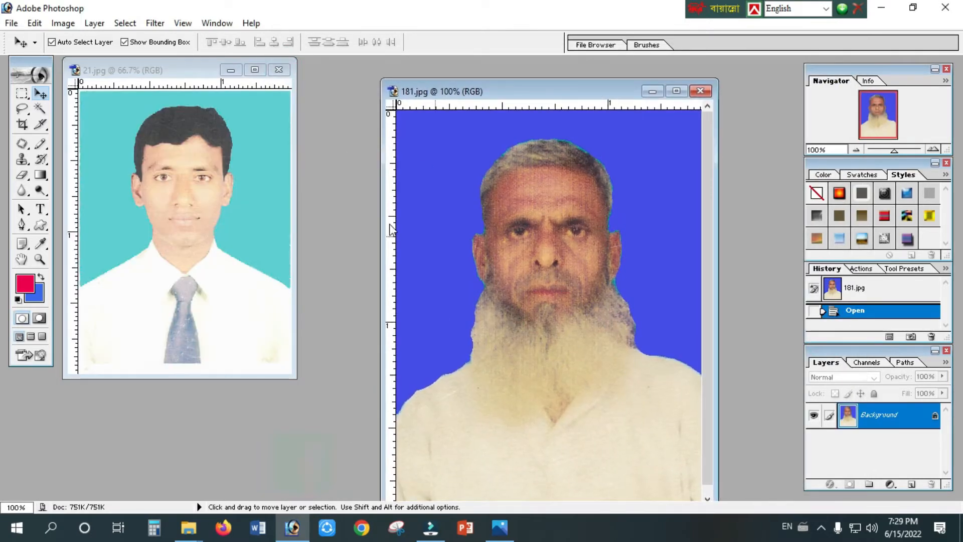
click(235, 259)
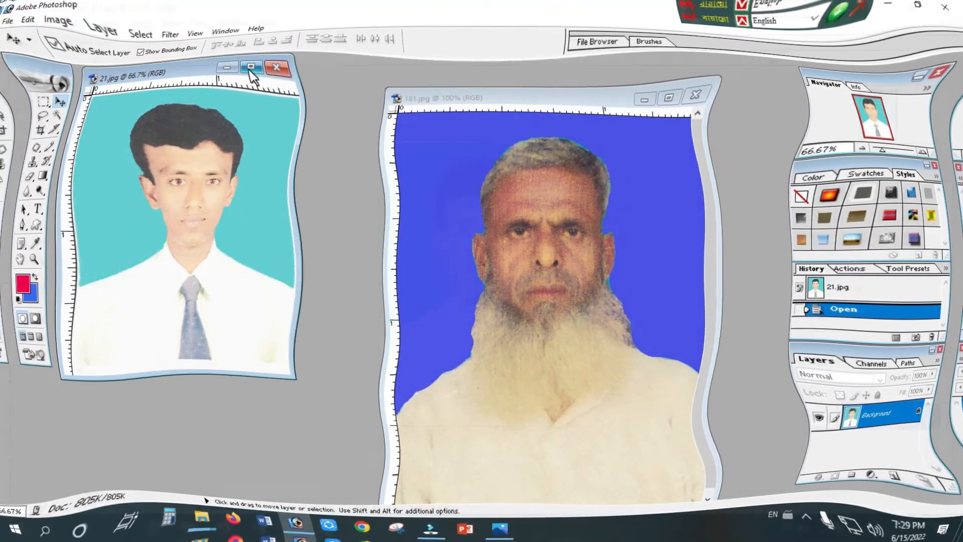
click(251, 67)
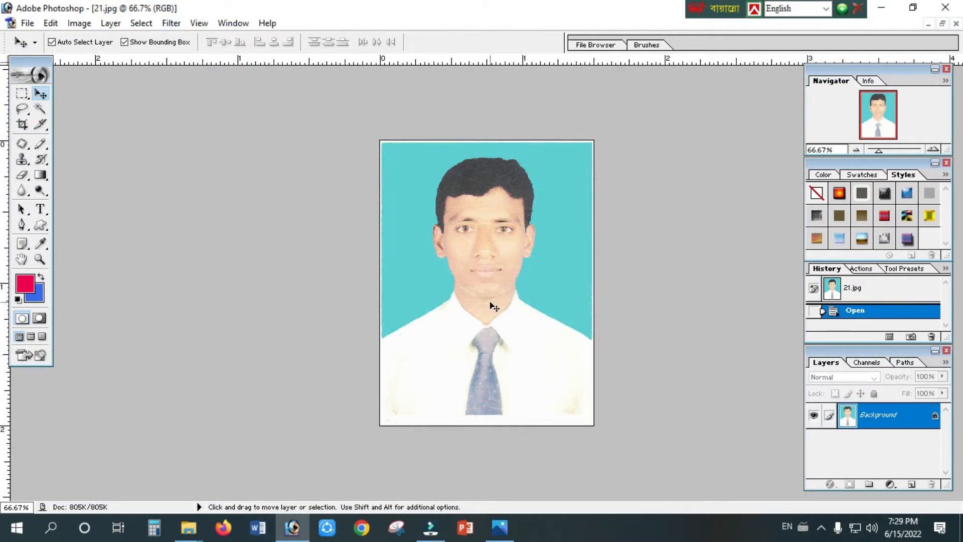
Examine the pixel quality of portrait 21.jpg along its upper edge and hair at 1600% magnification.
scroll(490, 302, down, 1)
scroll(490, 302, up, 2)
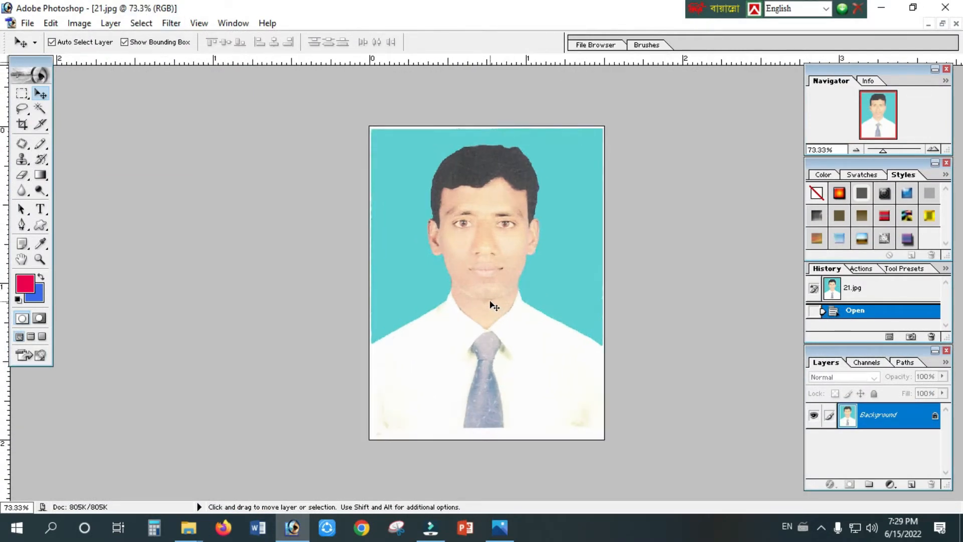
scroll(495, 306, up, 10)
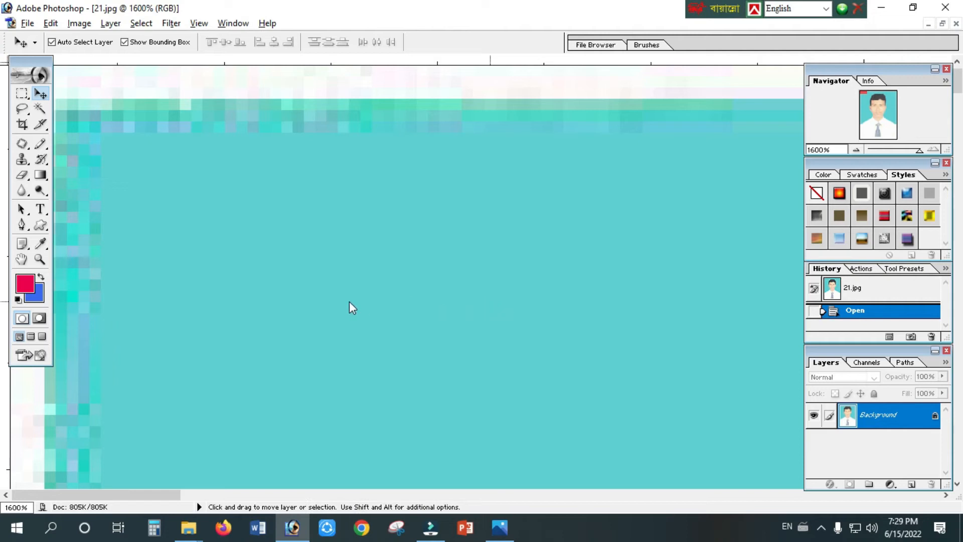
drag(154, 494, 540, 495)
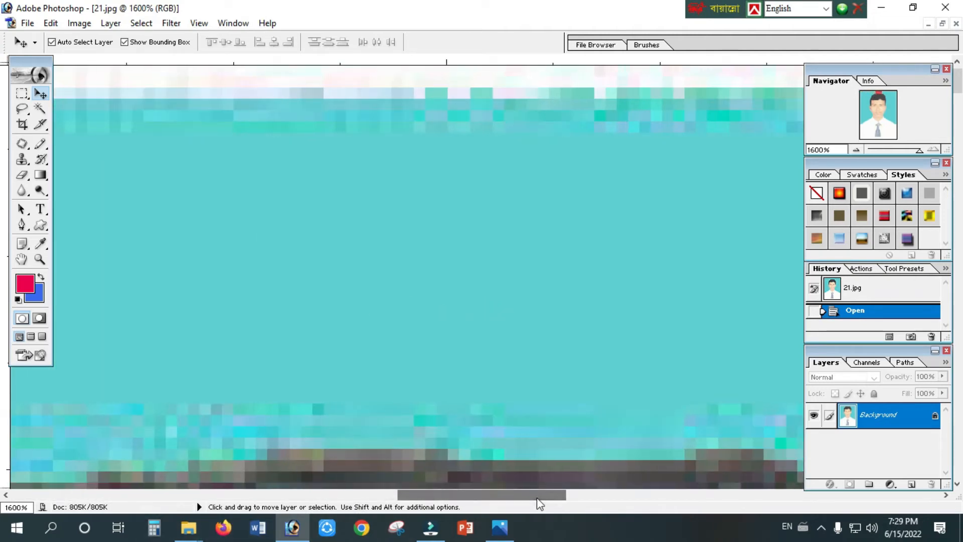
scroll(546, 396, down, 5)
scroll(547, 393, down, 3)
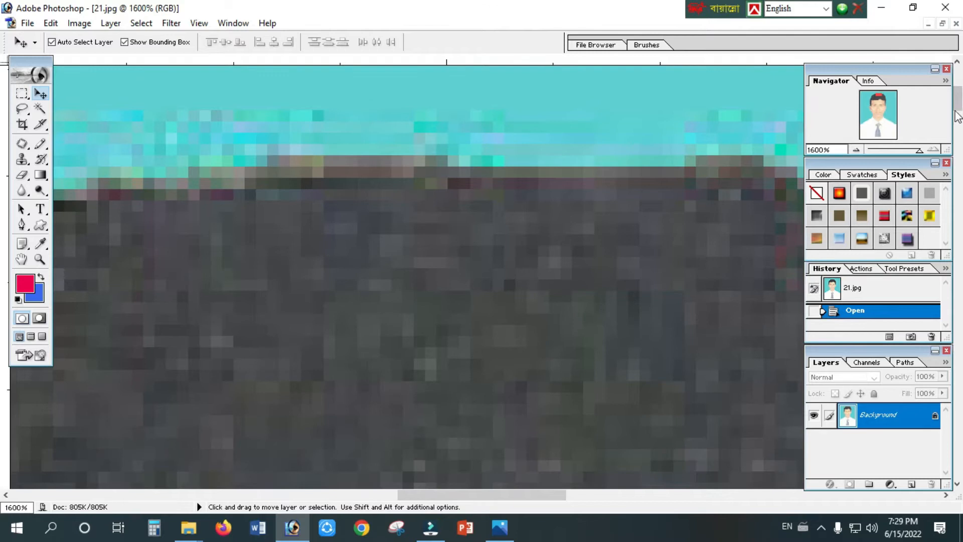
mouse_move(957, 108)
mouse_down()
mouse_move(962, 453)
mouse_move(957, 91)
mouse_up()
scroll(460, 331, down, 12)
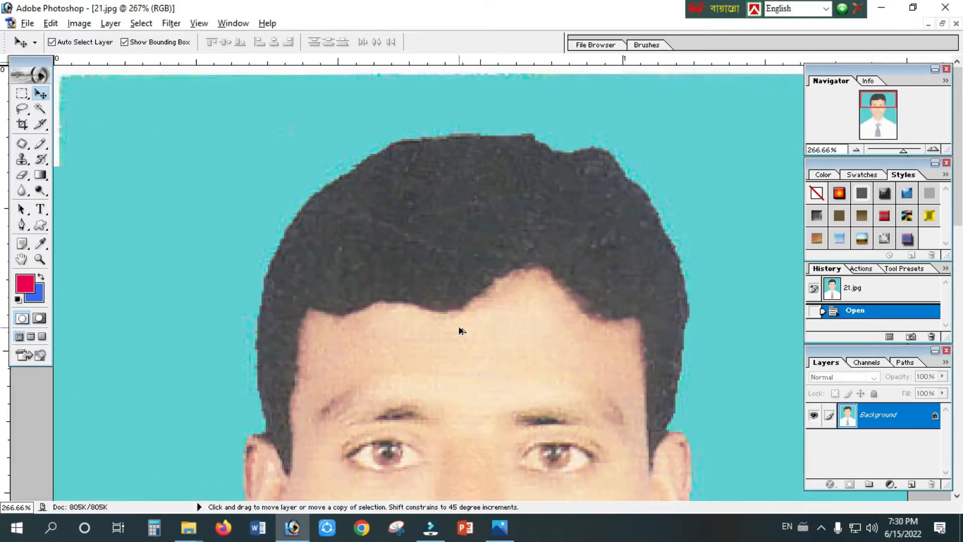
scroll(452, 310, down, 5)
scroll(496, 342, up, 6)
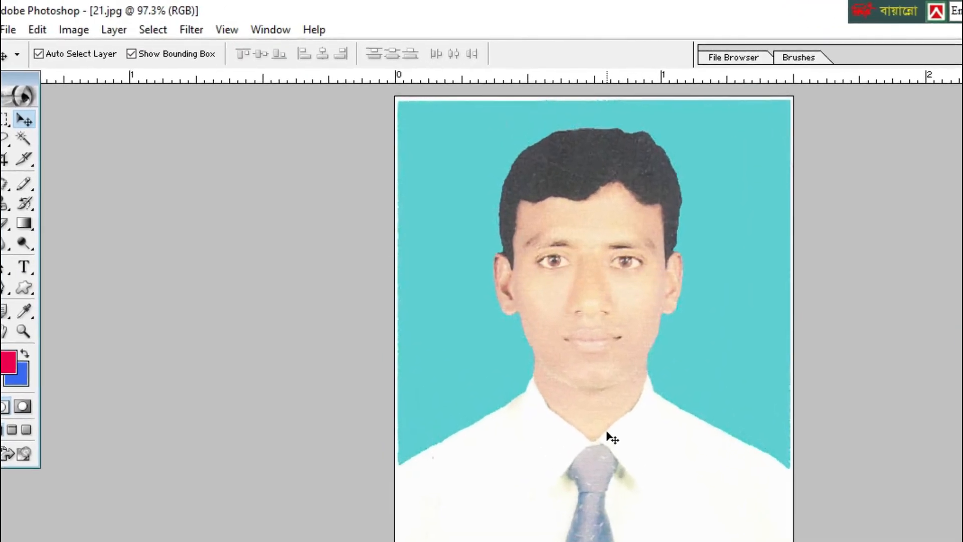
scroll(495, 337, up, 1)
Start the Resize Image wizard for 21.jpg with Print use and a size of 1.5 by 2 inches.
click(316, 31)
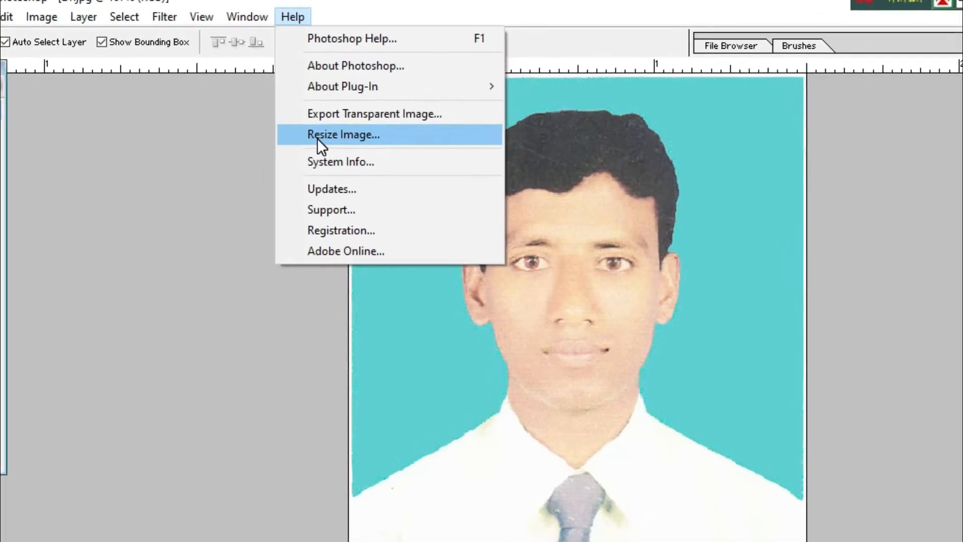
click(354, 150)
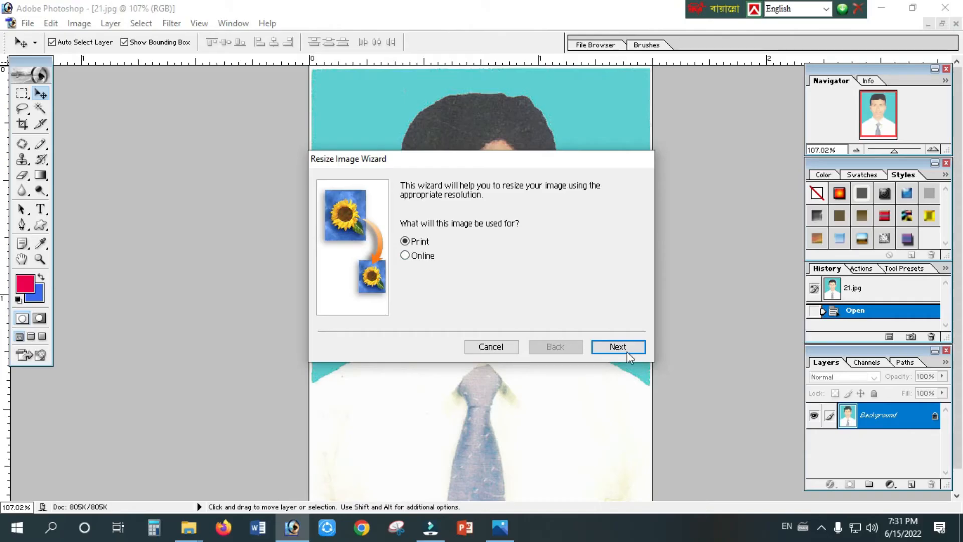
click(764, 414)
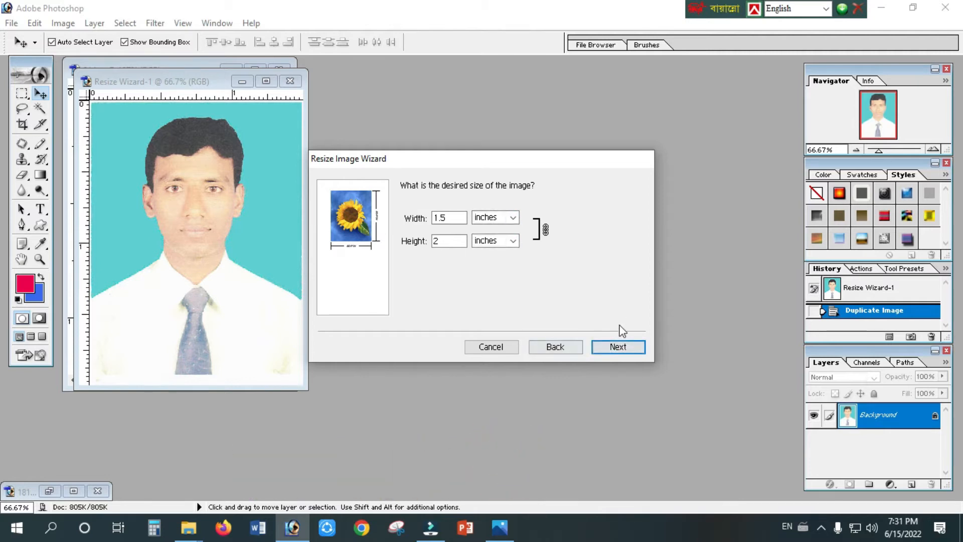
click(627, 351)
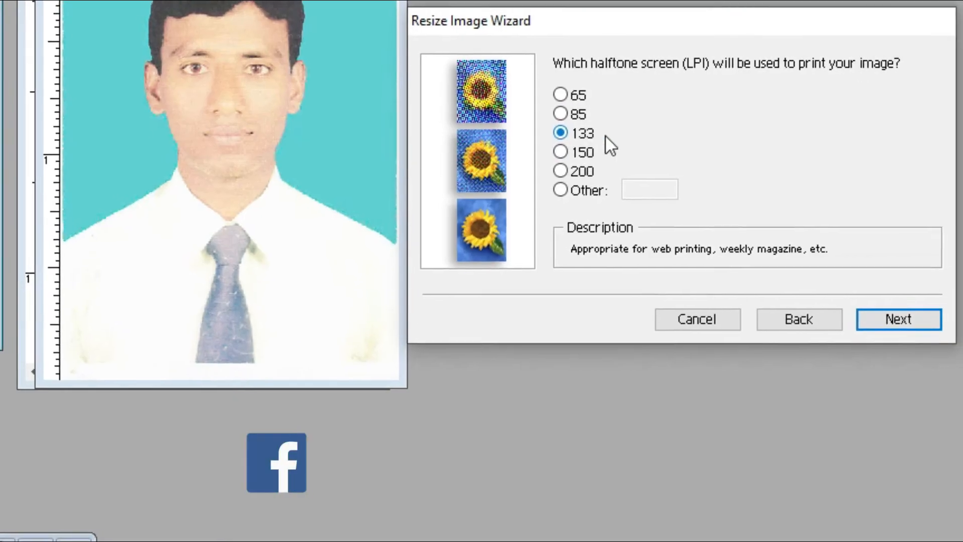
Set the halftone screen to Other with a value of 300 LPI and continue the wizard.
click(496, 202)
text(300)
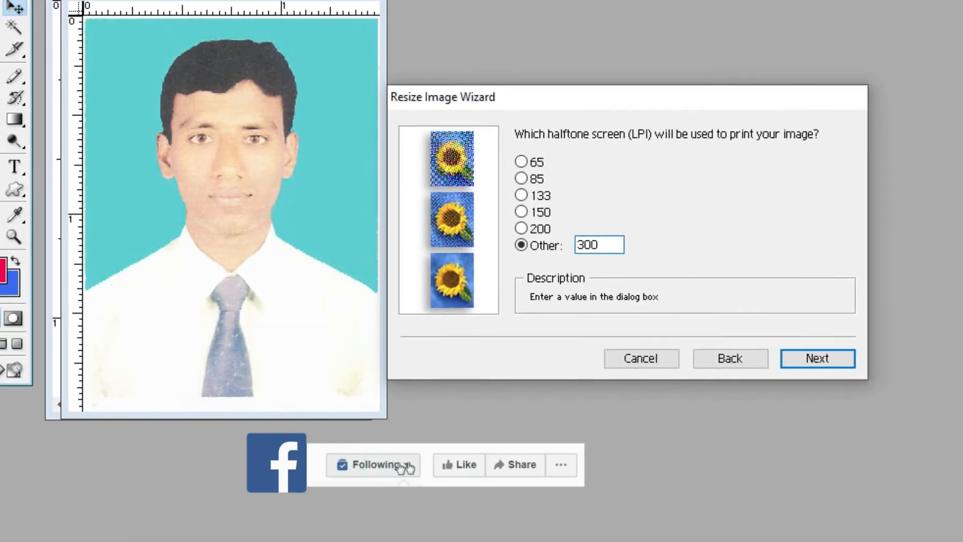
click(824, 358)
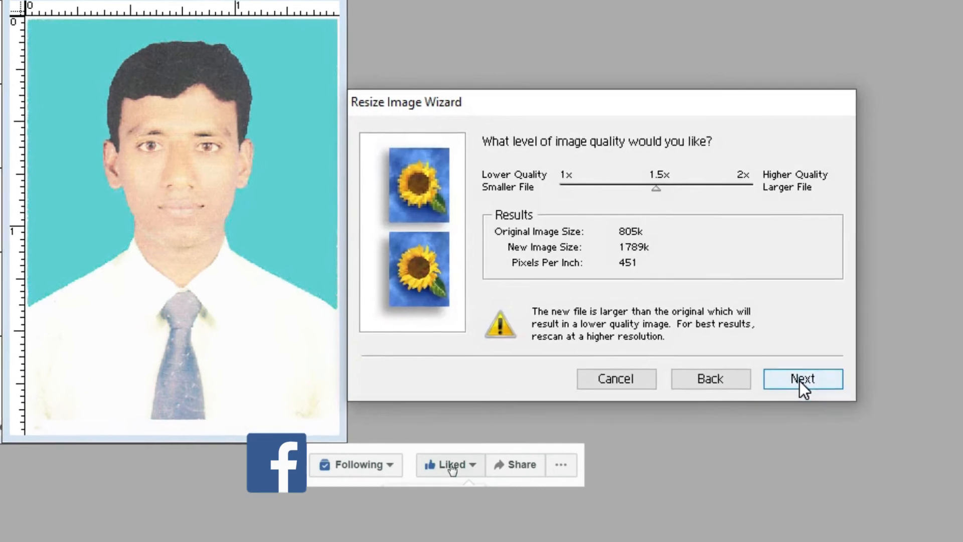
Raise the image quality level to 2x and finish the Resize Image wizard.
mouse_move(637, 197)
mouse_down()
mouse_move(707, 199)
mouse_move(654, 198)
mouse_up()
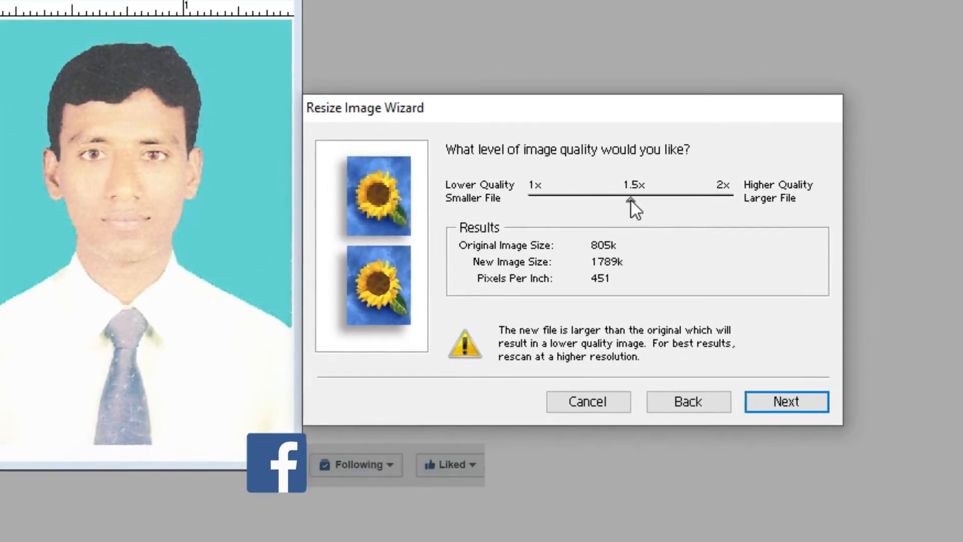
drag(732, 198, 731, 197)
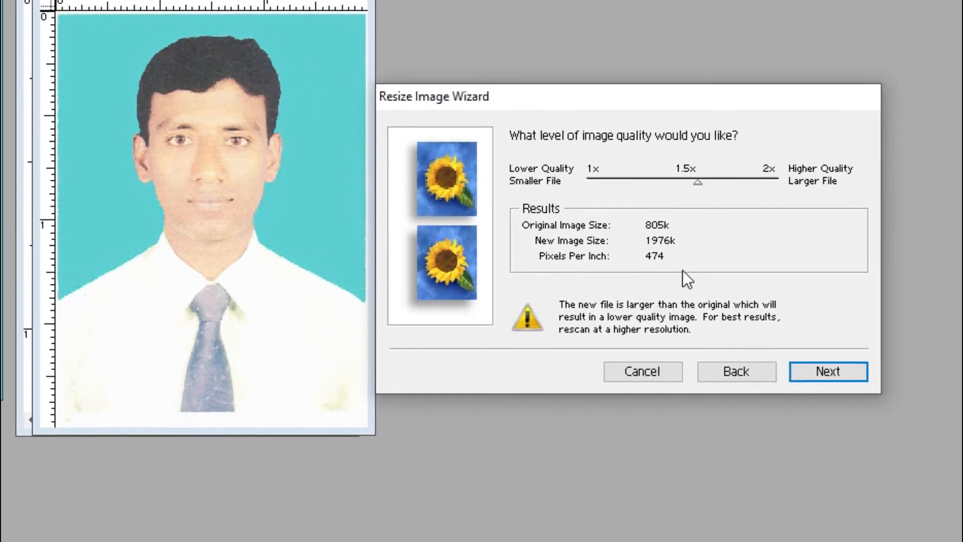
drag(679, 174, 758, 185)
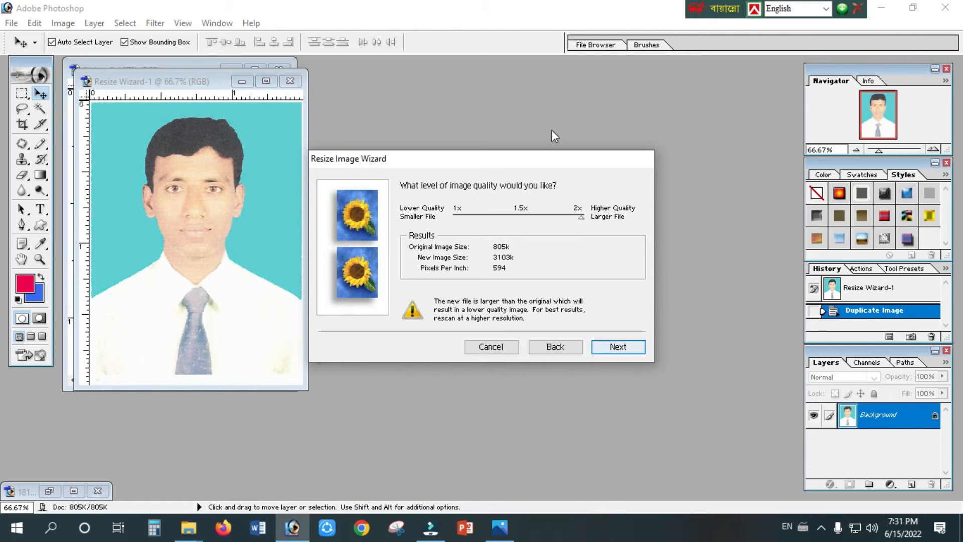
click(619, 347)
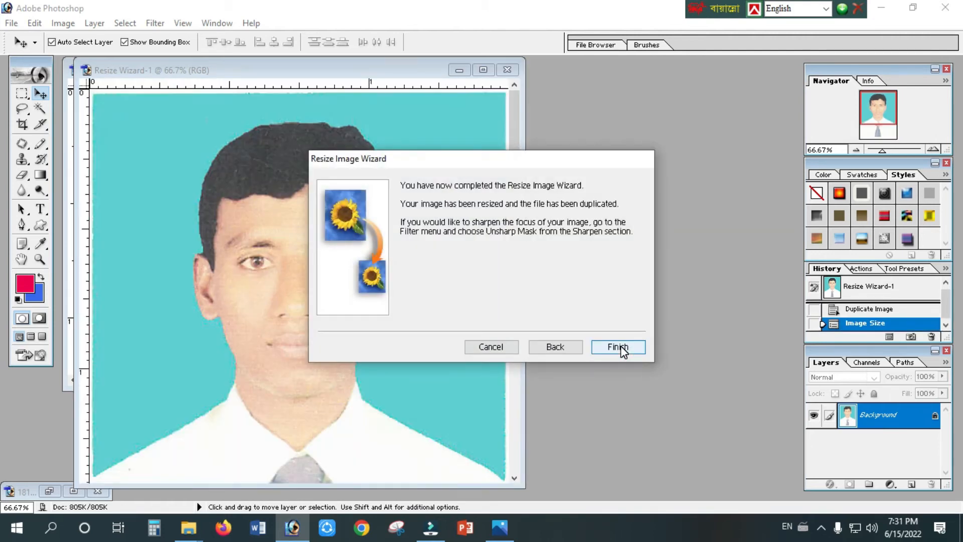
click(620, 347)
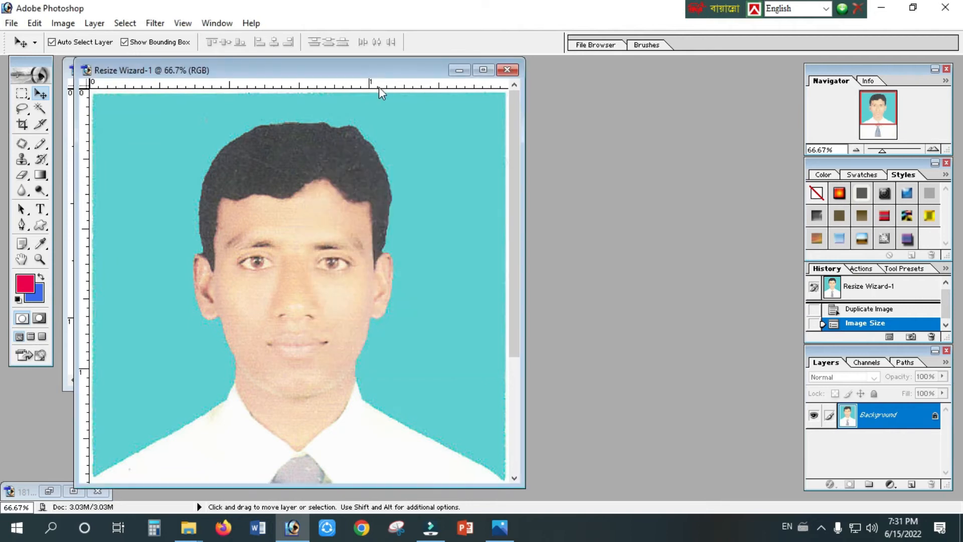
Place the resized copy's window beside 21.jpg and zoom out both portraits so each is entirely in view.
drag(375, 76, 630, 70)
click(193, 201)
scroll(141, 287, down, 6)
click(486, 292)
scroll(487, 292, down, 4)
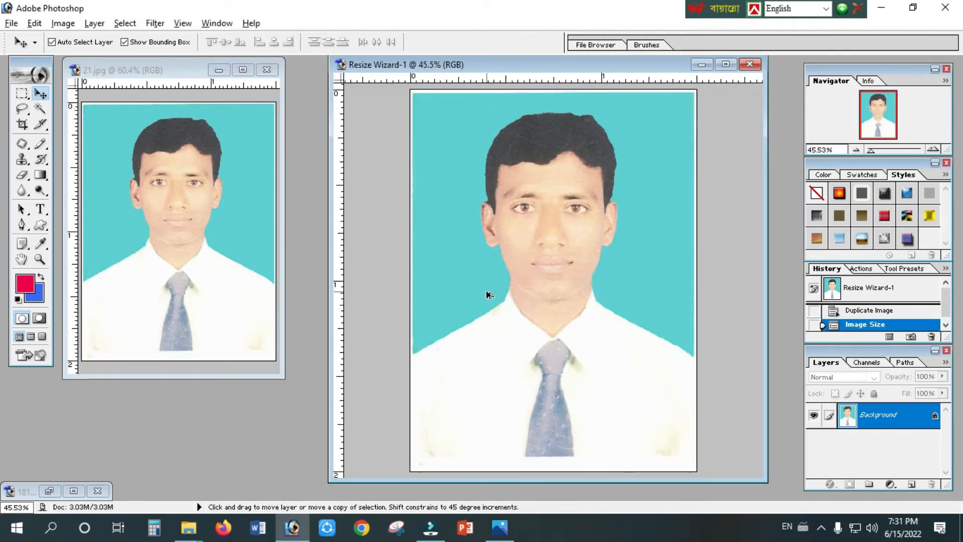
Compare the original 21.jpg with the resized copy side by side.
click(146, 70)
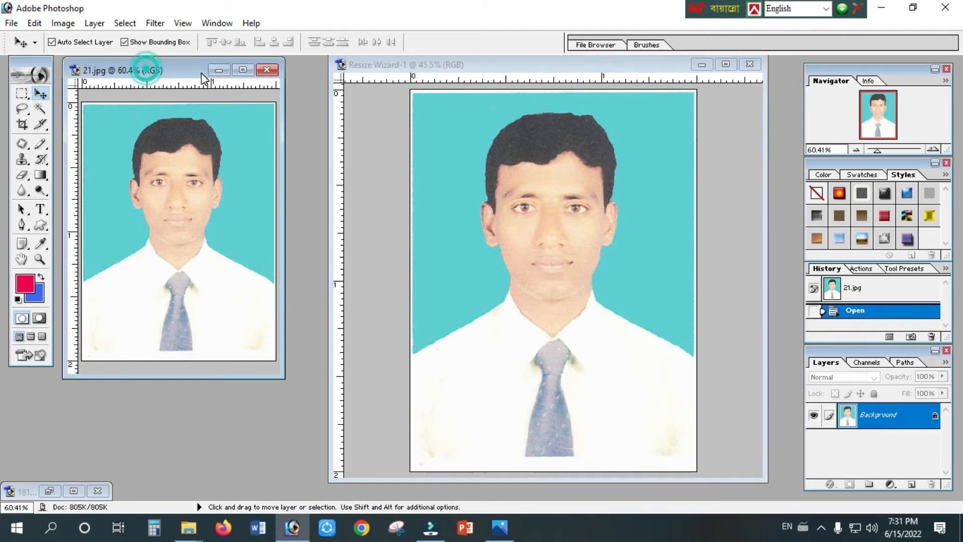
click(538, 190)
scroll(547, 201, down, 3)
scroll(555, 216, up, 4)
click(179, 230)
click(576, 237)
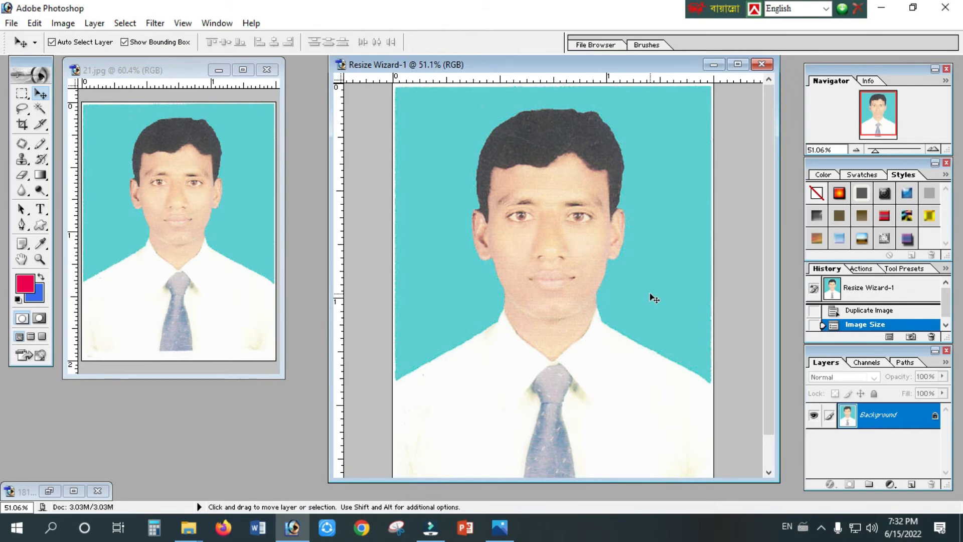